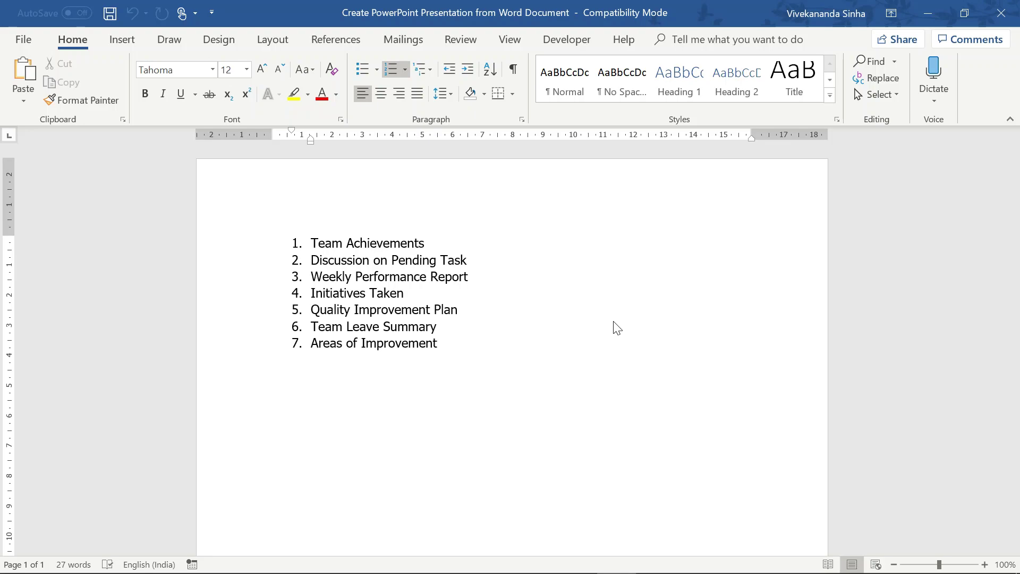
Step: Select all seven agenda items, then clear the selection
drag(451, 345, 302, 242)
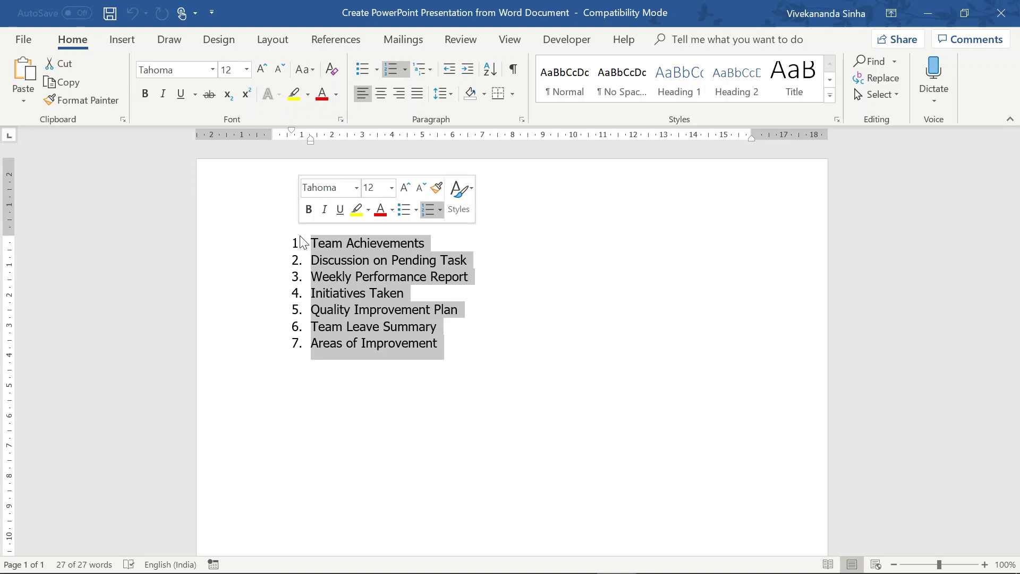
click(444, 344)
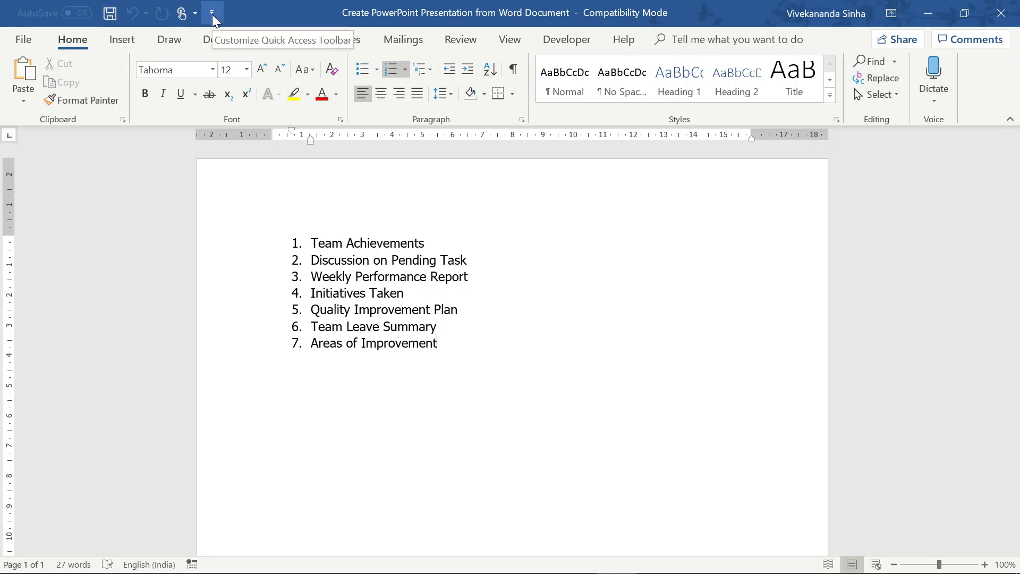
Step: Show the Quick Access Toolbar customization via More Commands with Choose commands from set to All Commands
click(212, 14)
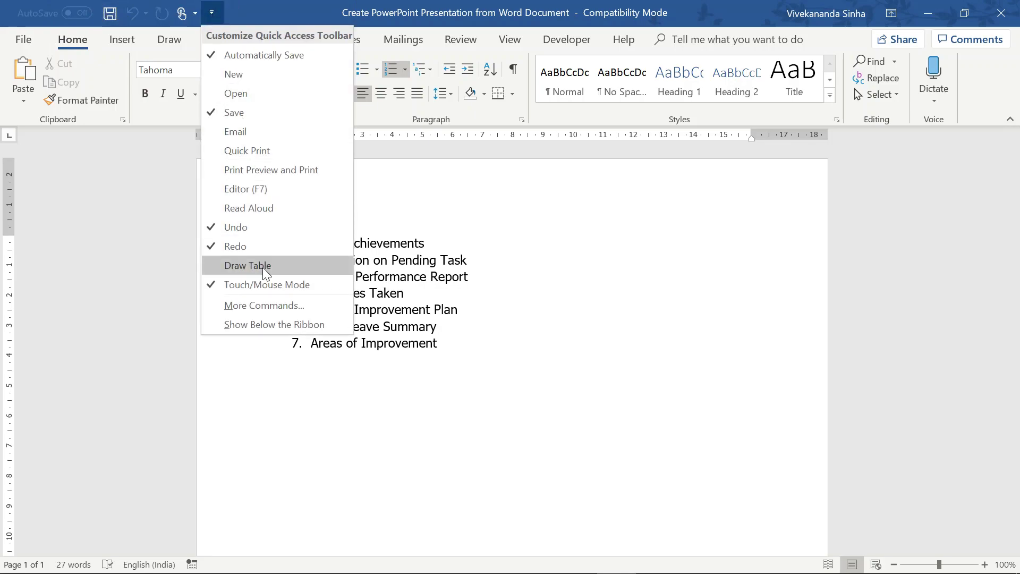
click(264, 307)
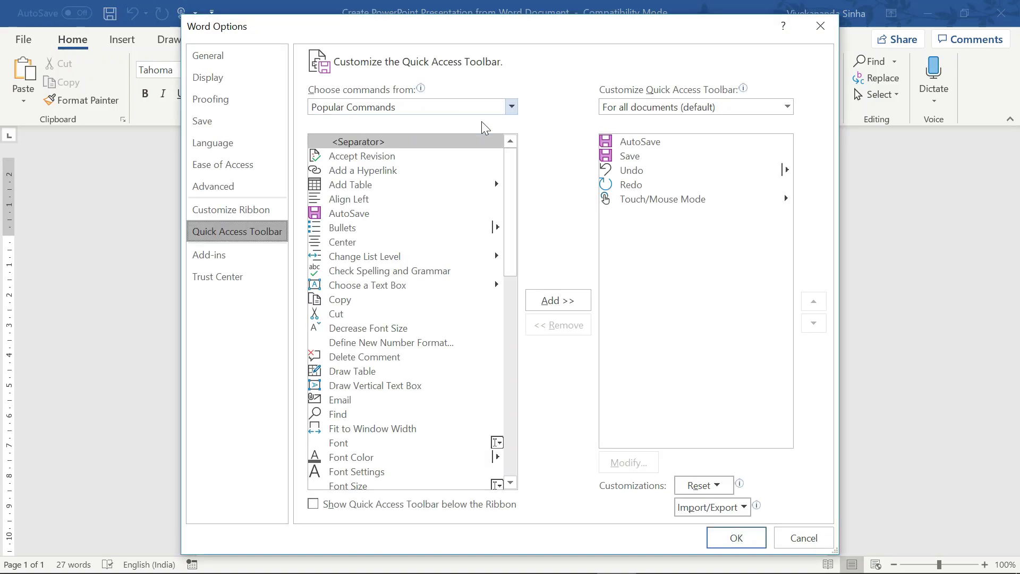
click(457, 112)
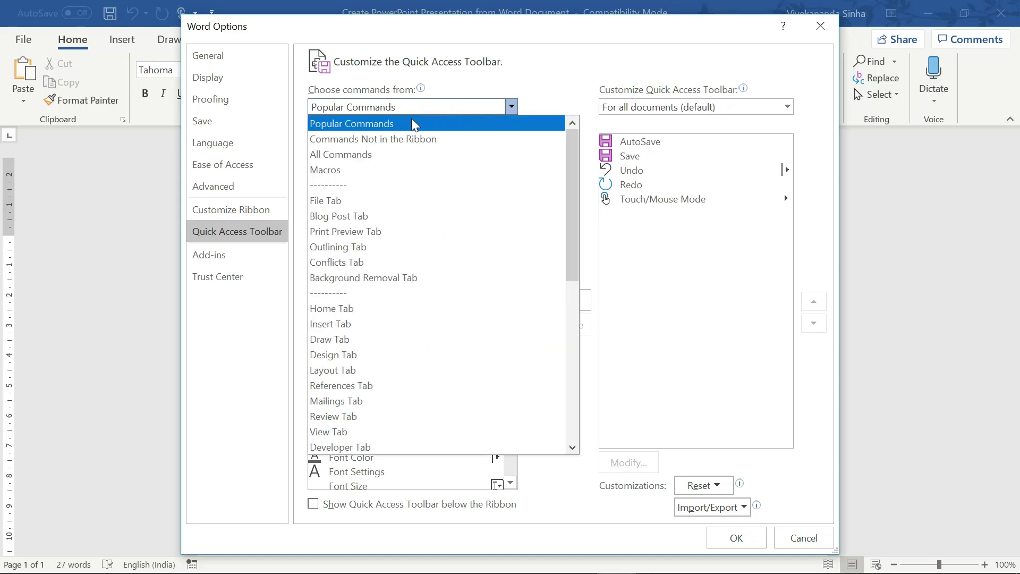
click(366, 153)
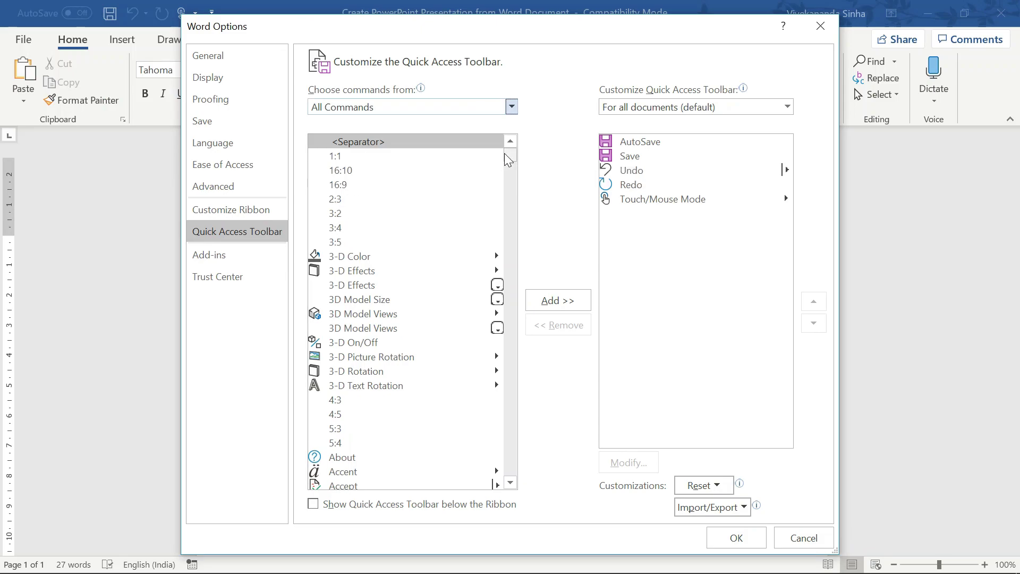
Step: Jump to the S commands and add Send to Microsoft PowerPoint to the toolbar list
click(505, 184)
click(377, 239)
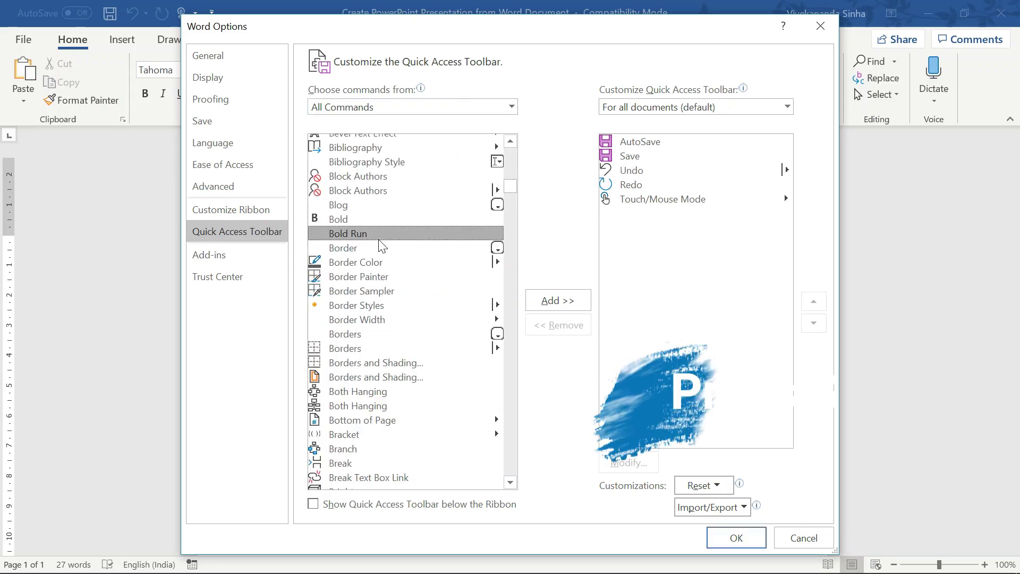
key(s)
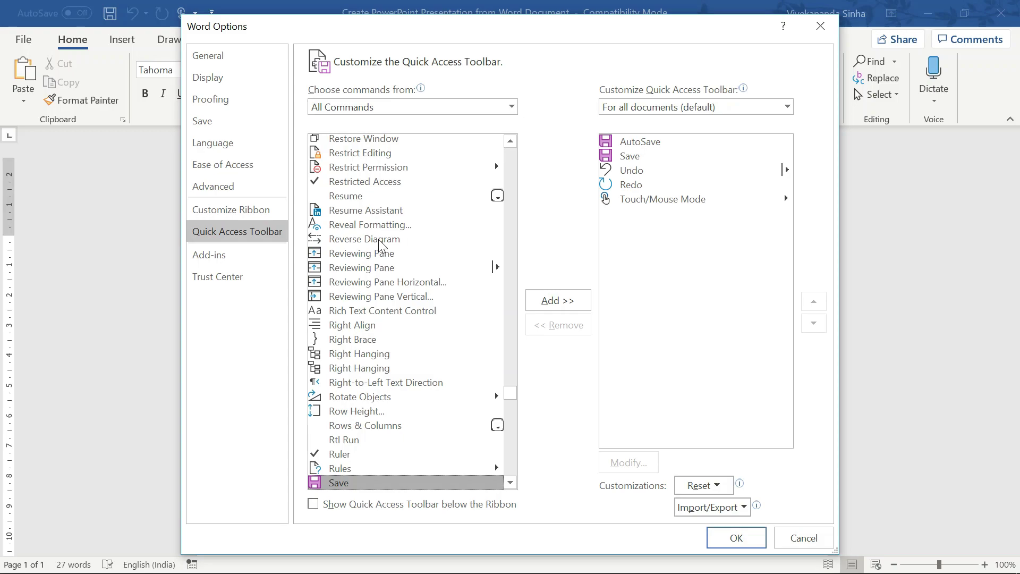
key(Down)
key(Down)
key(Down)
key(Down)
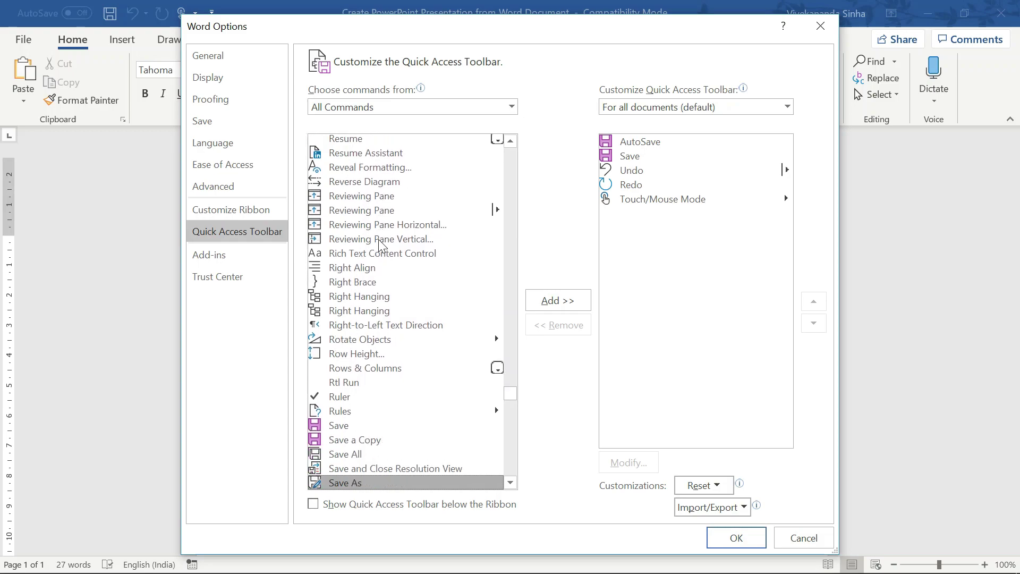
key(Down)
key(Down)
key(Down)
key(Down)
key(Down)
key(Down)
key(Down)
key(Down)
key(Down)
key(Down)
key(Down)
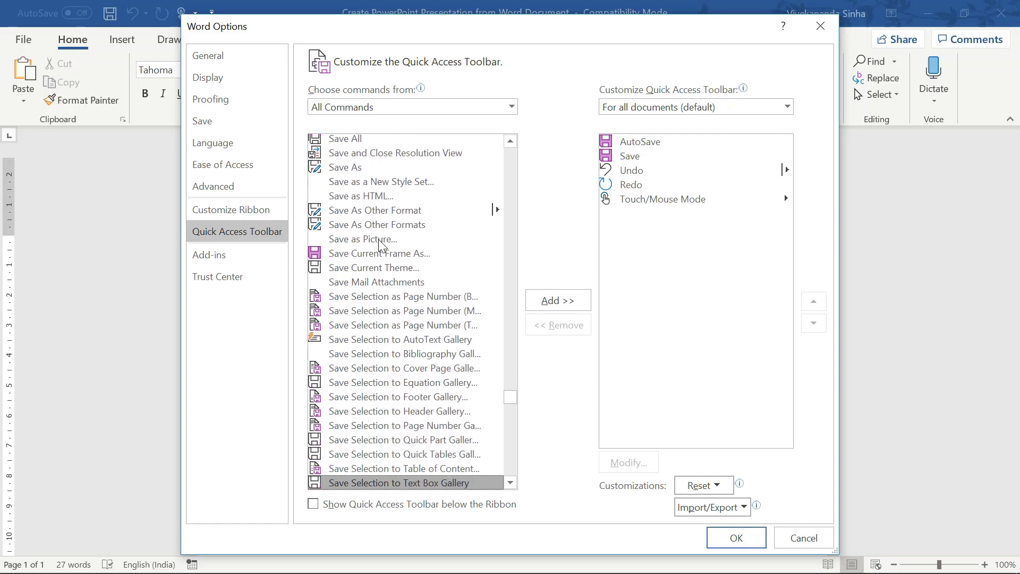
key(Down)
key(Down)
key(Down)
key(Down)
key(Down)
key(Down)
key(Down)
key(Down)
key(Down)
key(Down)
key(Down)
key(Down)
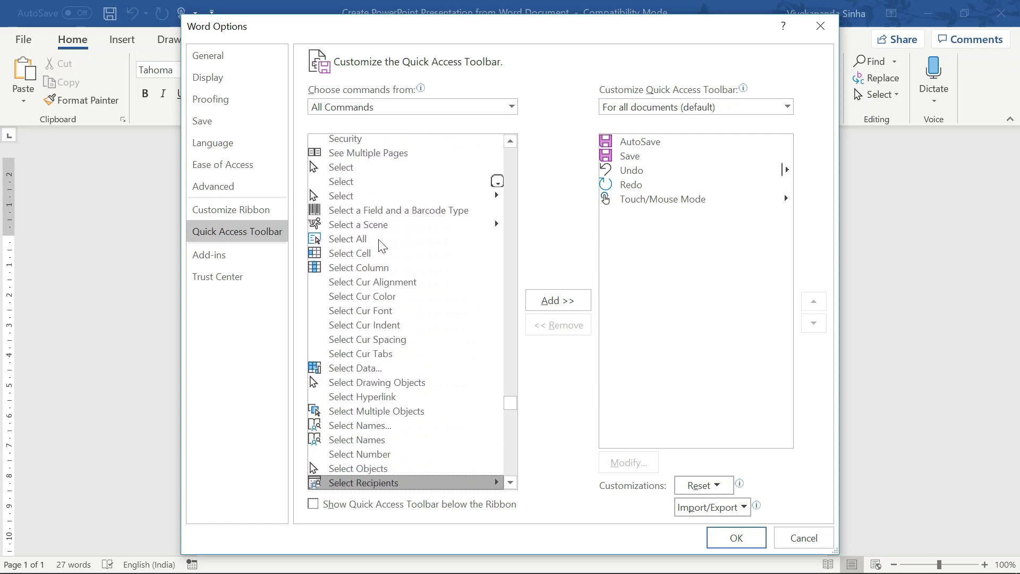
key(Down)
key(Down)
key(Down)
key(Down)
key(Down)
key(Down)
key(Down)
key(Down)
key(Down)
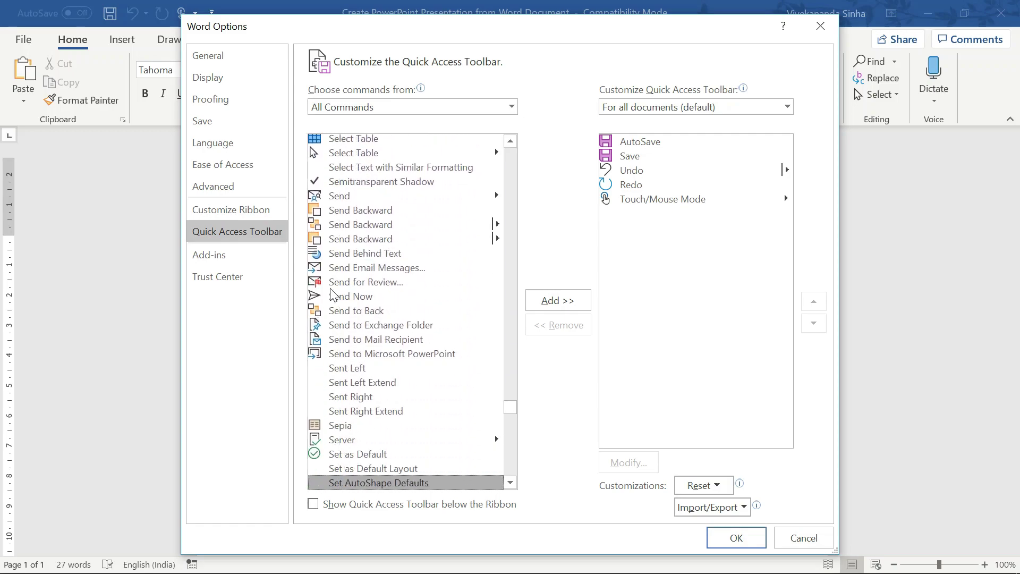
click(346, 355)
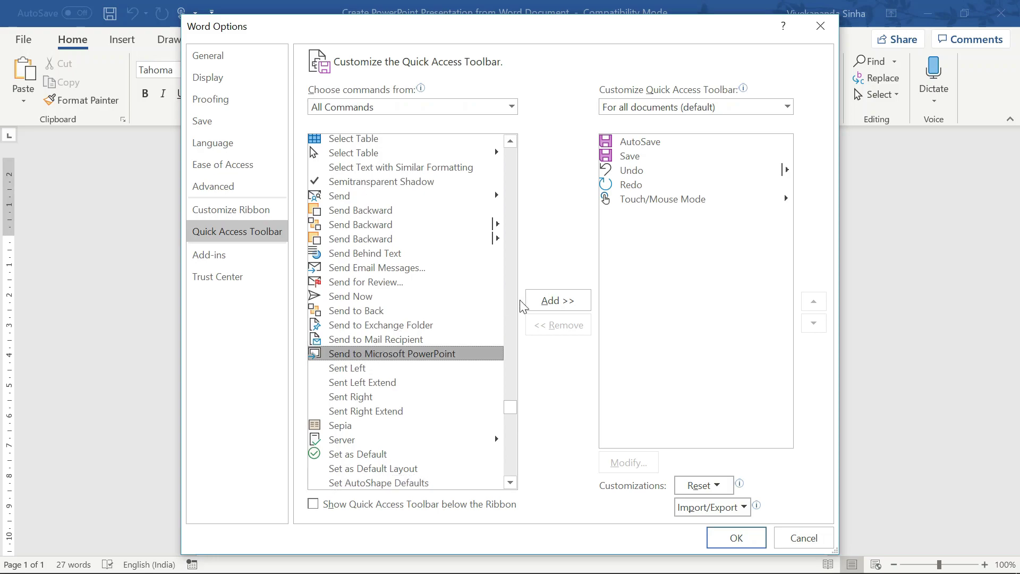
click(559, 301)
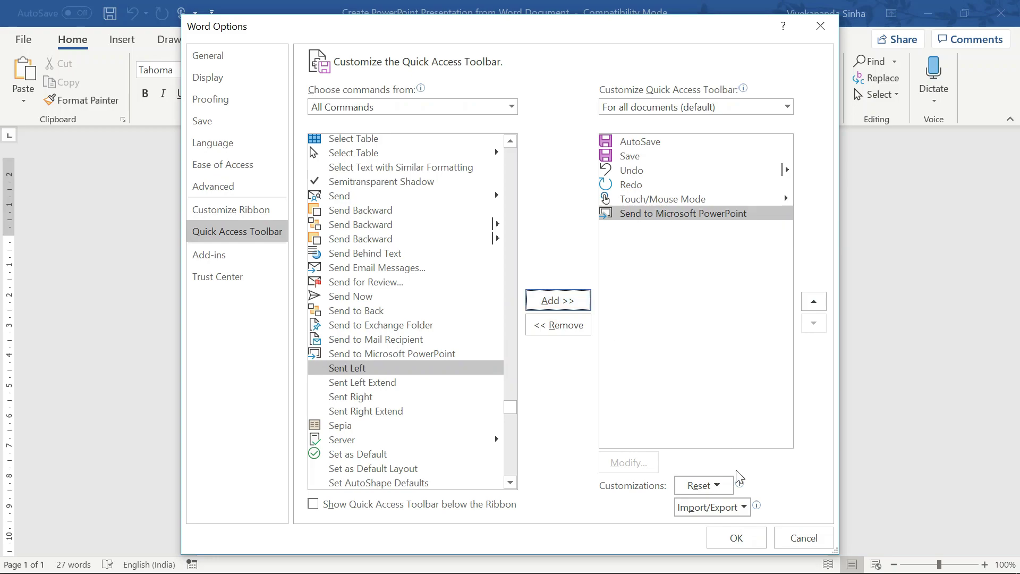
Step: Confirm Word Options and send the numbered list to PowerPoint from the new toolbar button
click(734, 538)
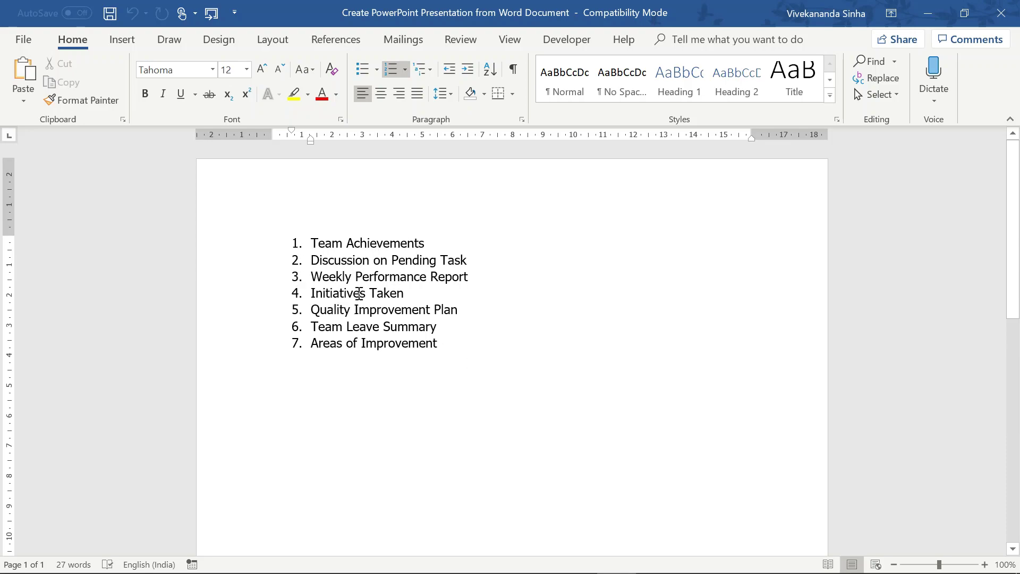
click(211, 16)
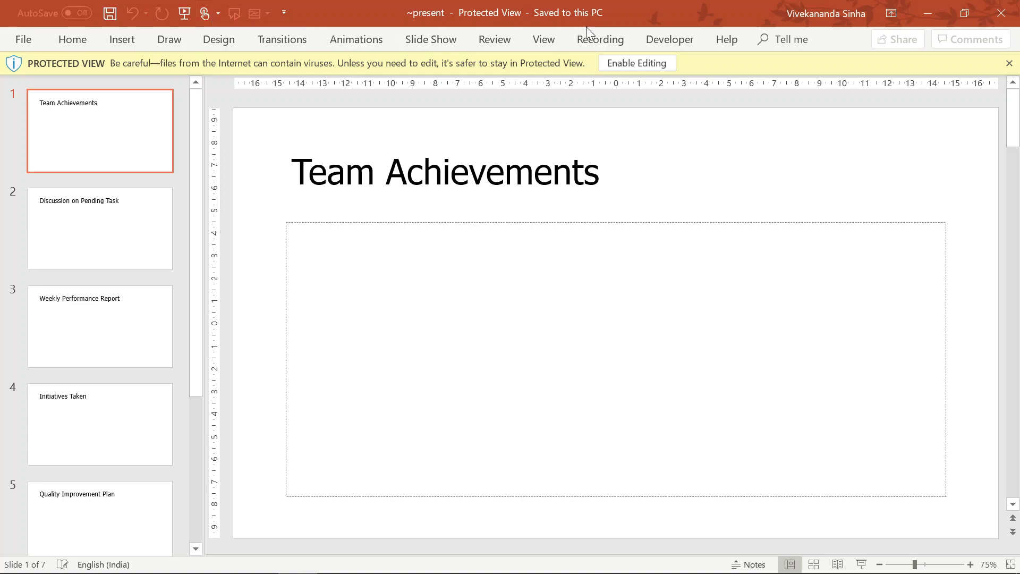
Step: Enable editing of the generated seven-slide presentation in Protected View
click(625, 64)
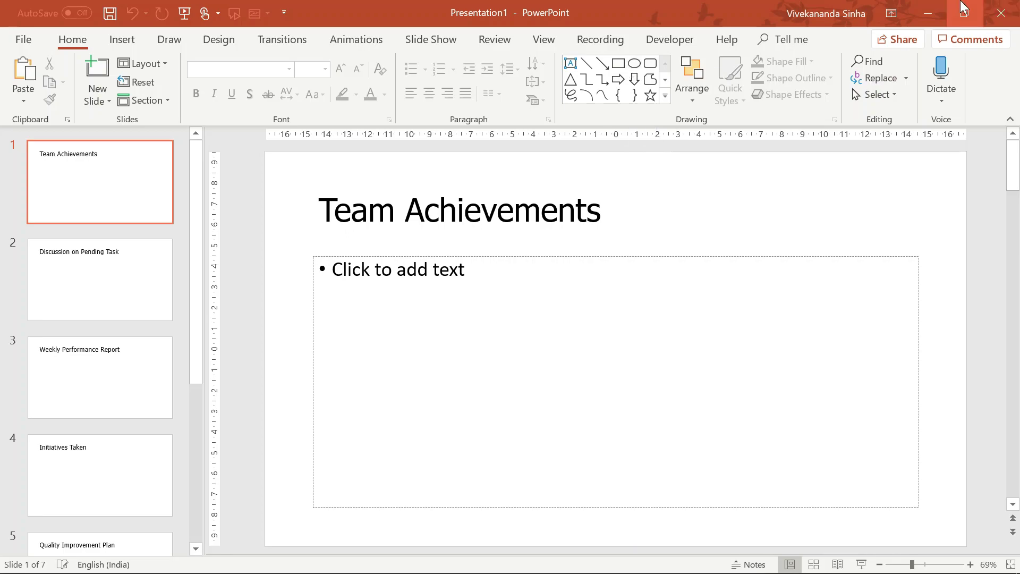
Step: Minimize PowerPoint and reveal Word's Alt KeyTips for the toolbar
click(928, 10)
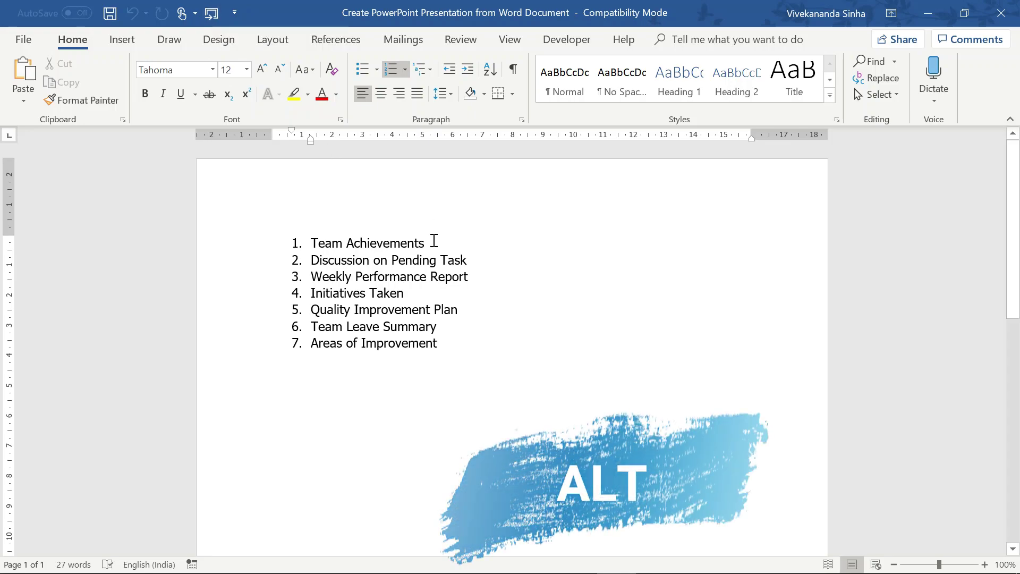
key(alt)
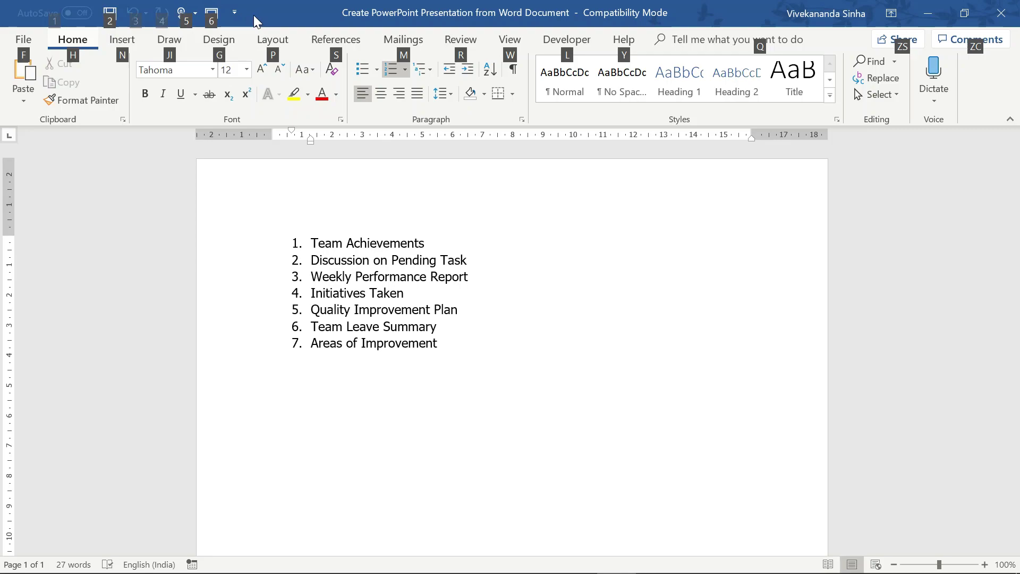
Step: Run Send to Microsoft PowerPoint via its Alt KeyTip, then minimize the new presentation
click(463, 348)
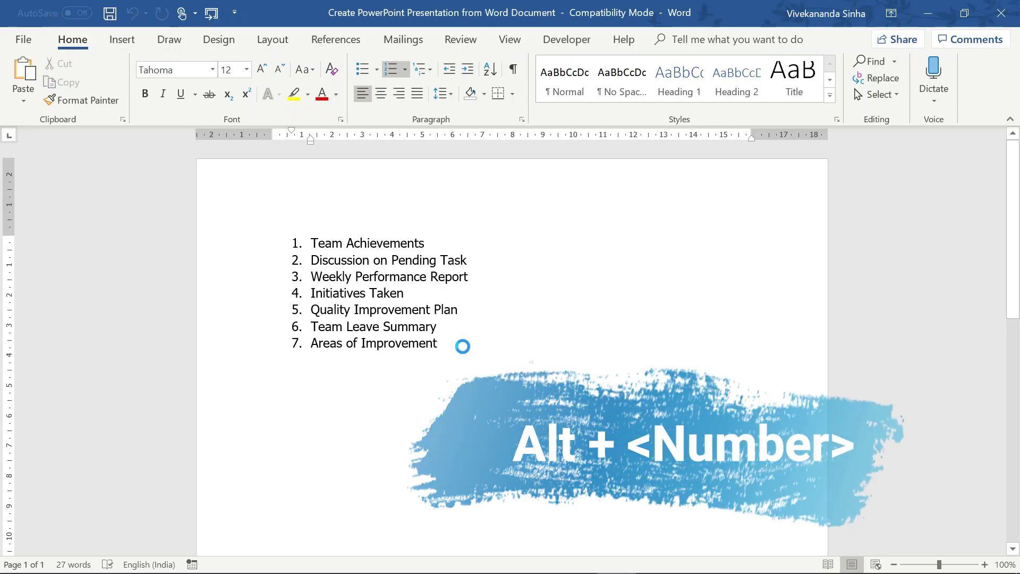
key(alt+5)
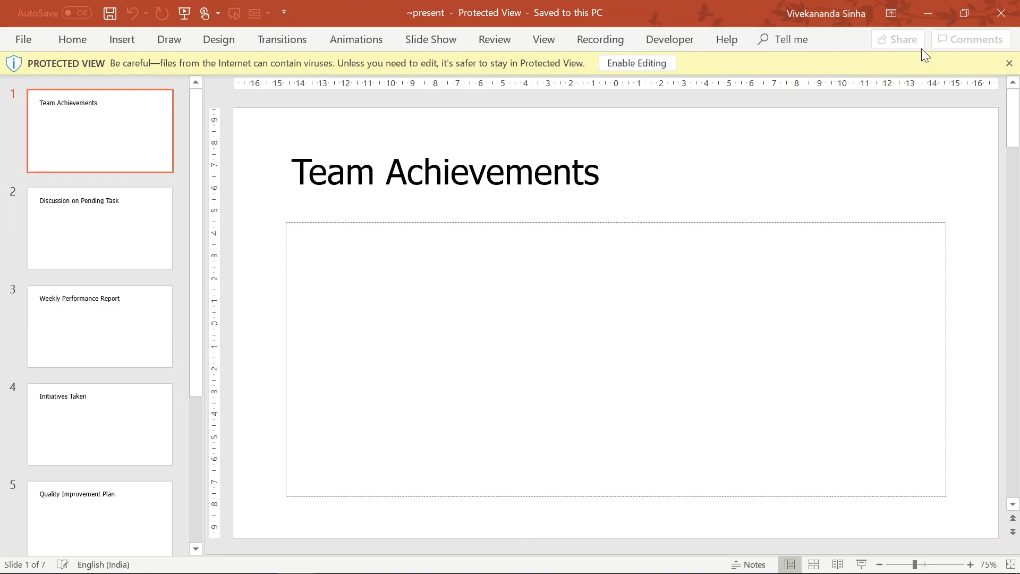
click(928, 10)
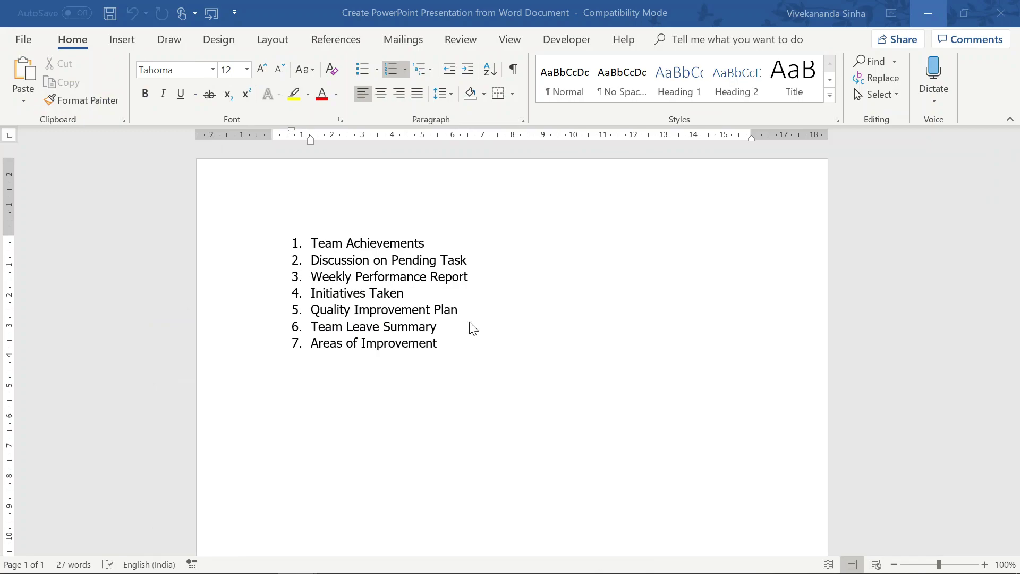
key(alt)
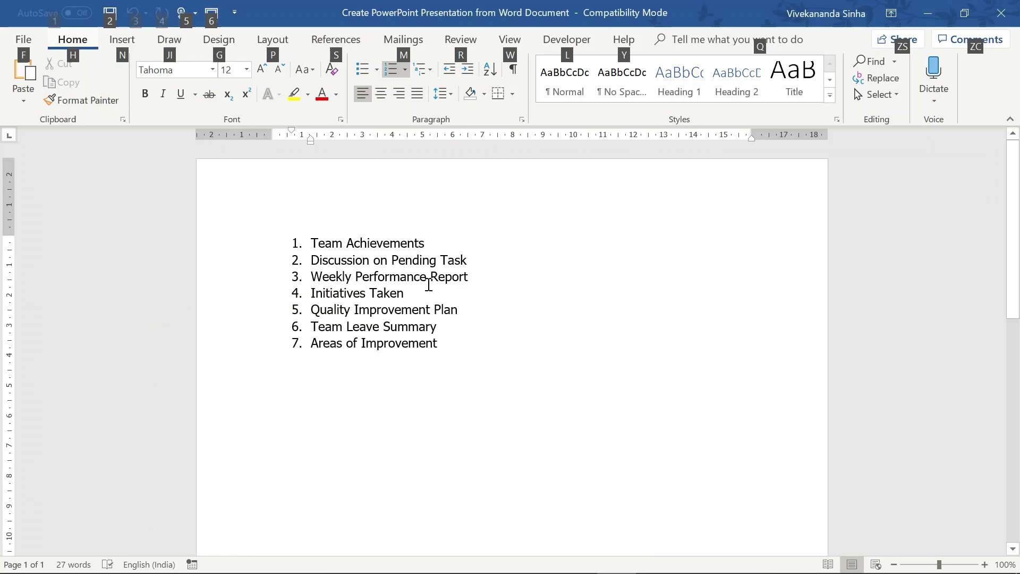
click(444, 347)
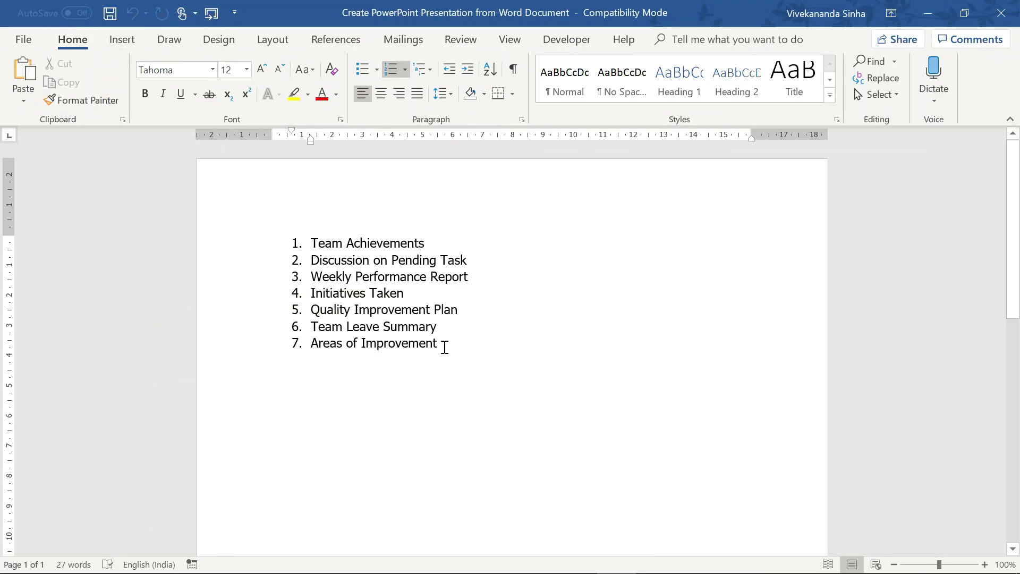